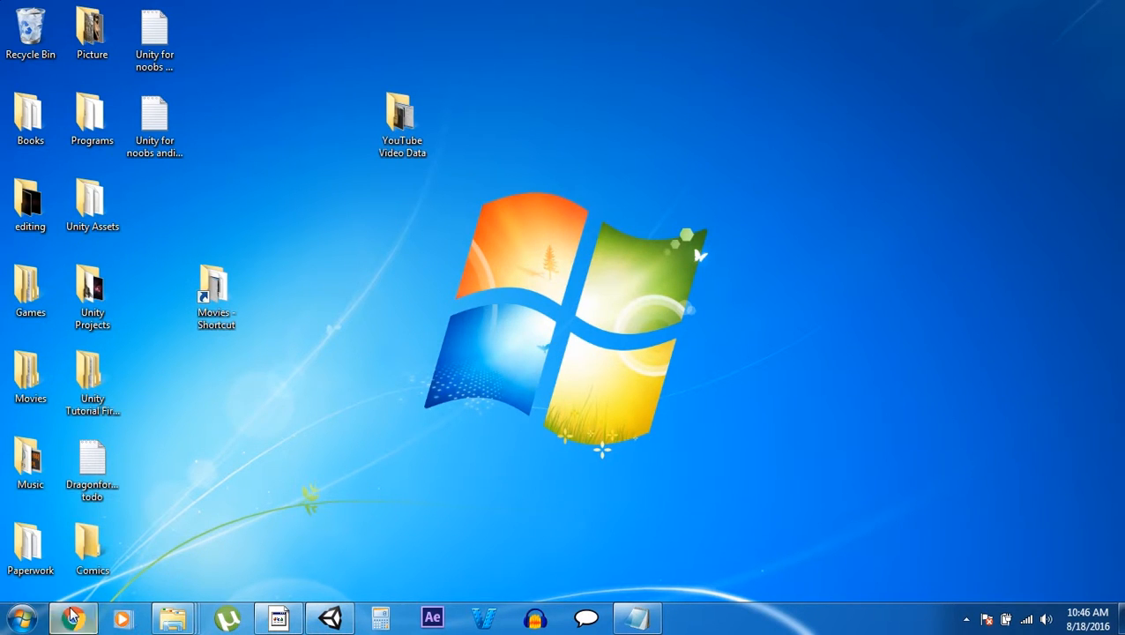
# Check the download notes in Notepad, then switch to Unity and open the External Tools preferences showing the Android SDK and JDK paths.
pyautogui.click(638, 621)
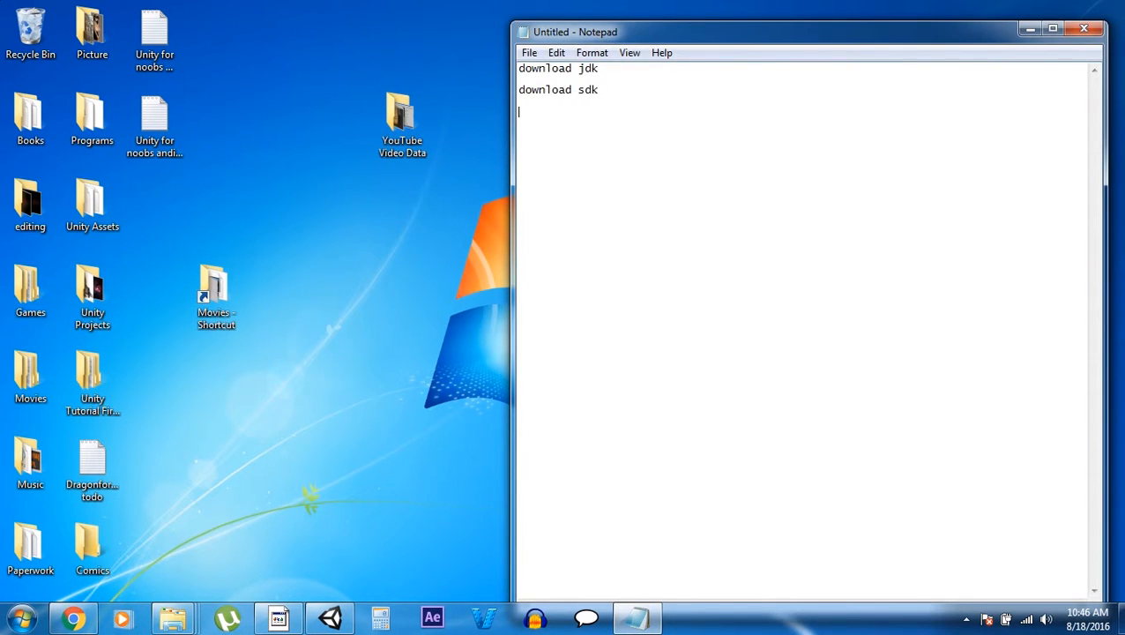
pyautogui.click(1030, 30)
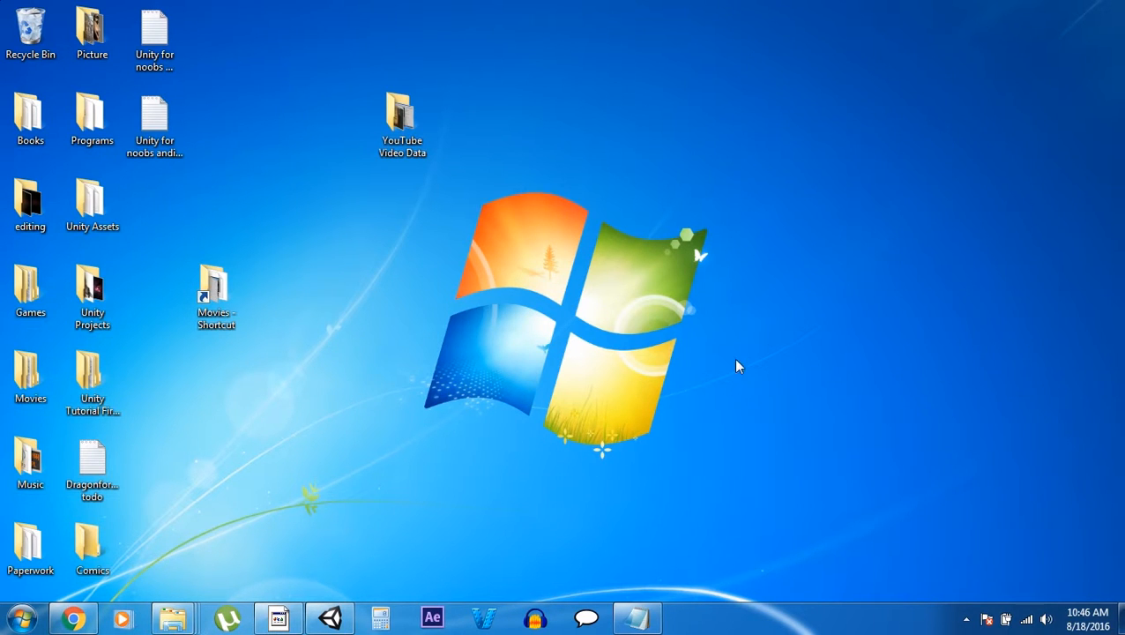
pyautogui.click(330, 617)
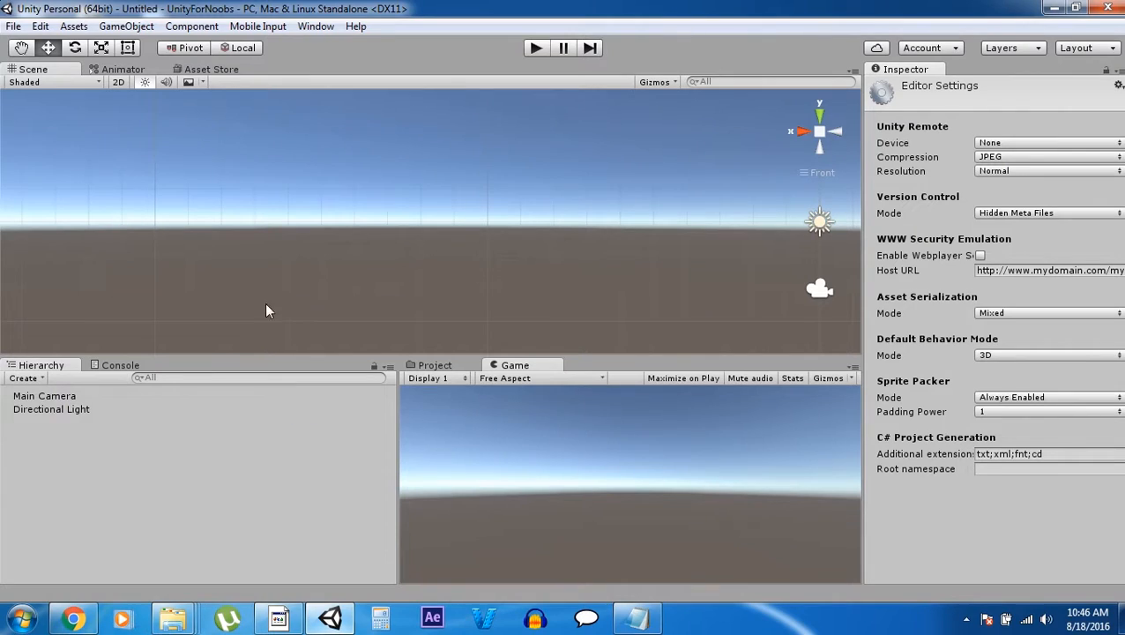
pyautogui.click(40, 26)
pyautogui.moveTo(9, 27)
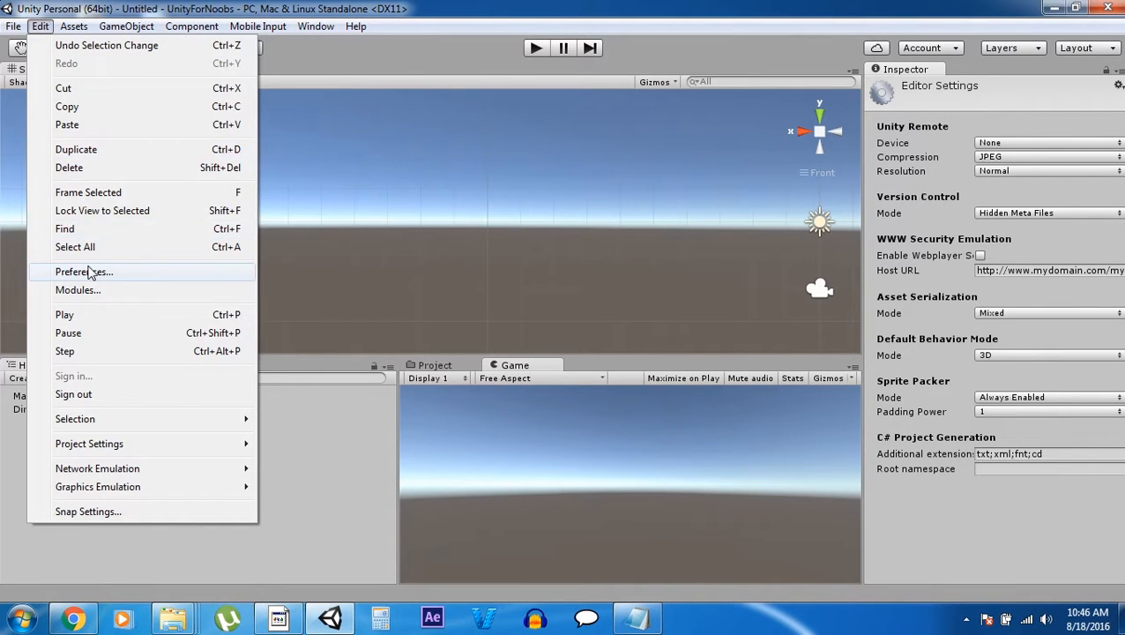
pyautogui.click(88, 273)
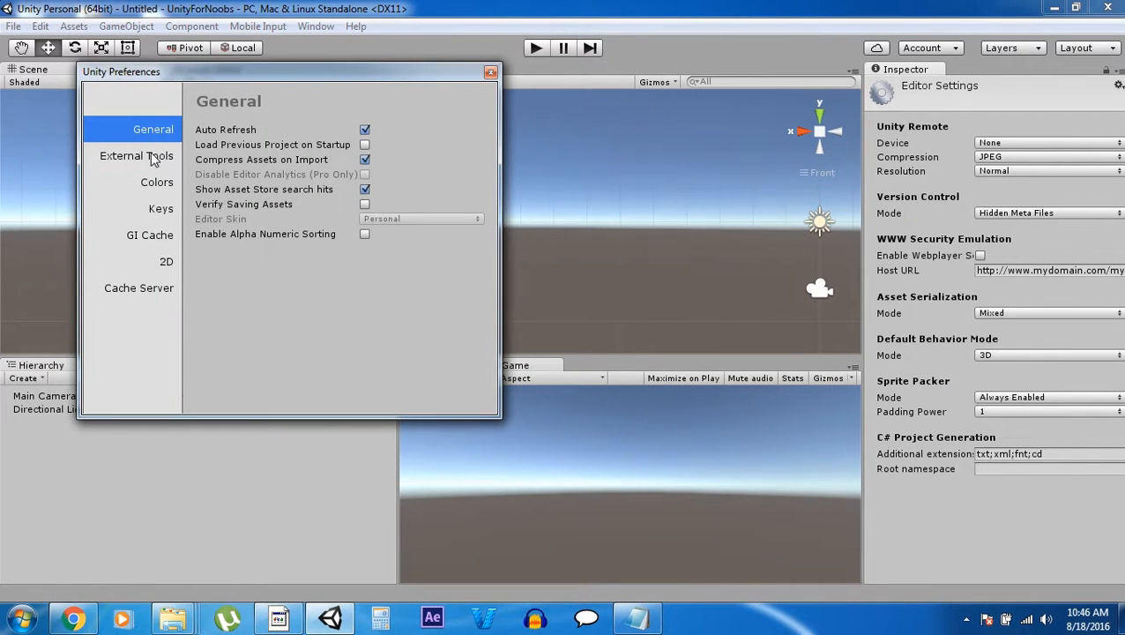
pyautogui.click(154, 157)
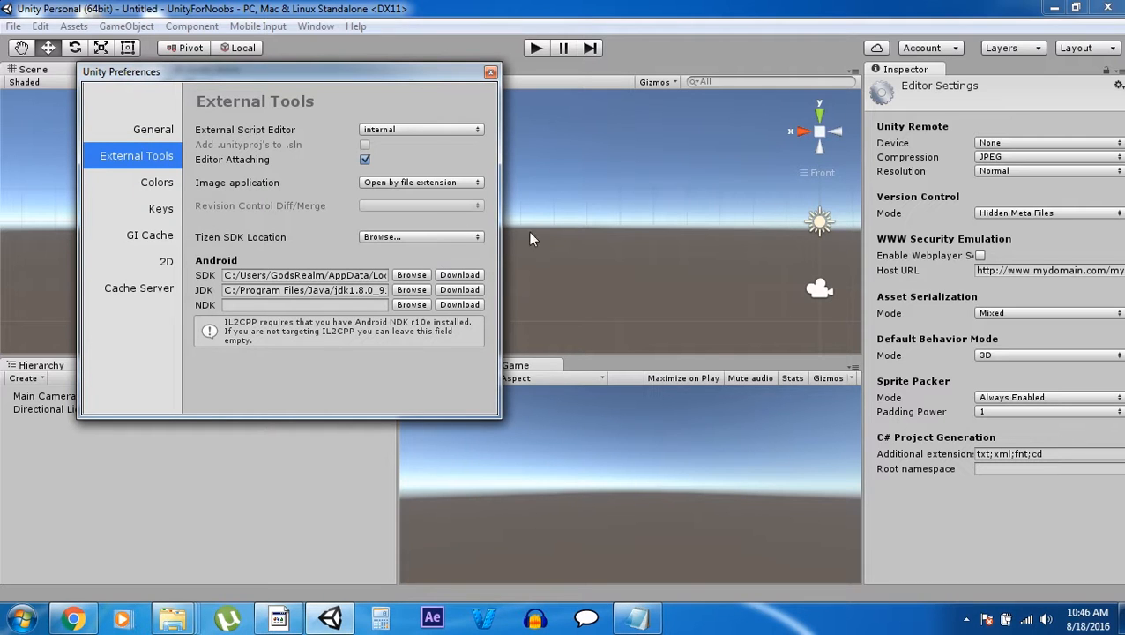
# Switch to Chrome and view the Java SE Downloads page for the JDK.
pyautogui.click(73, 617)
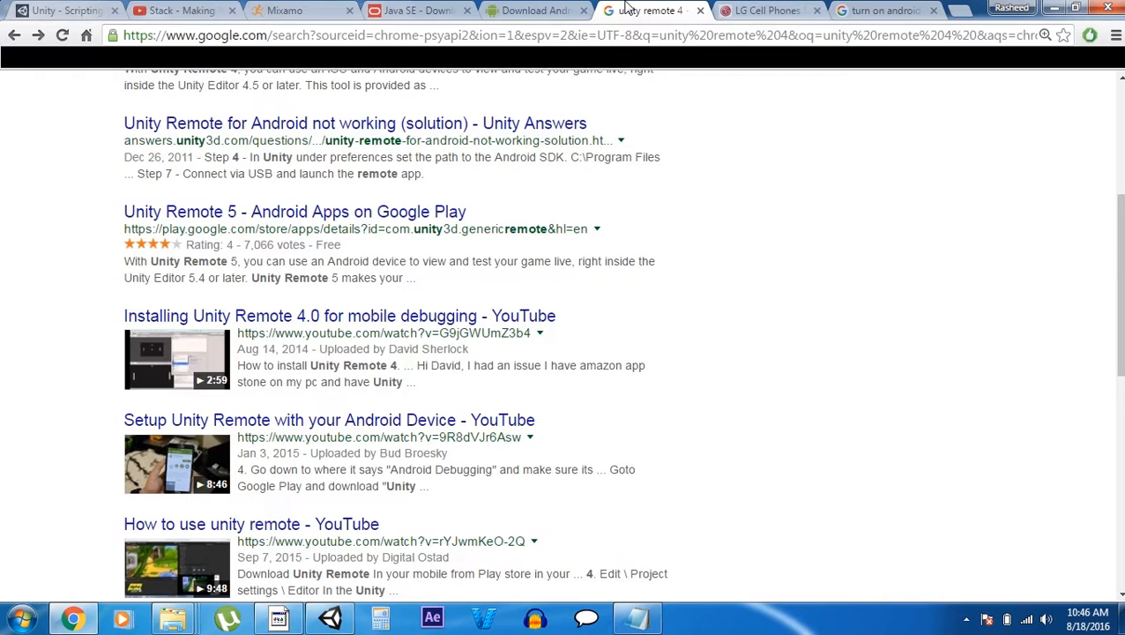
pyautogui.click(537, 8)
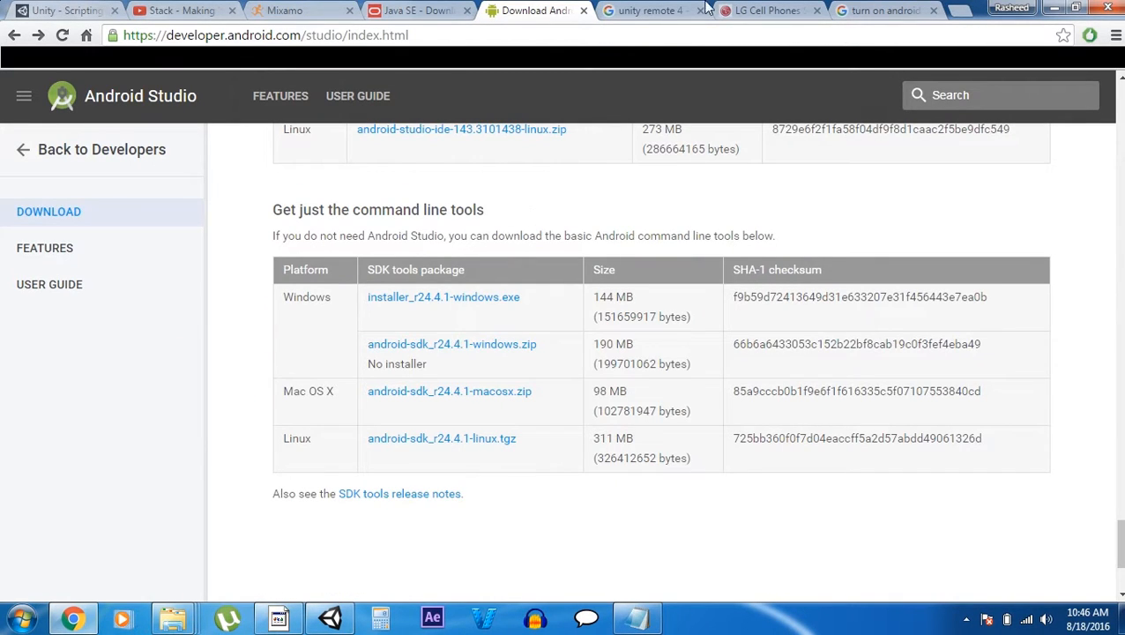
pyautogui.click(423, 9)
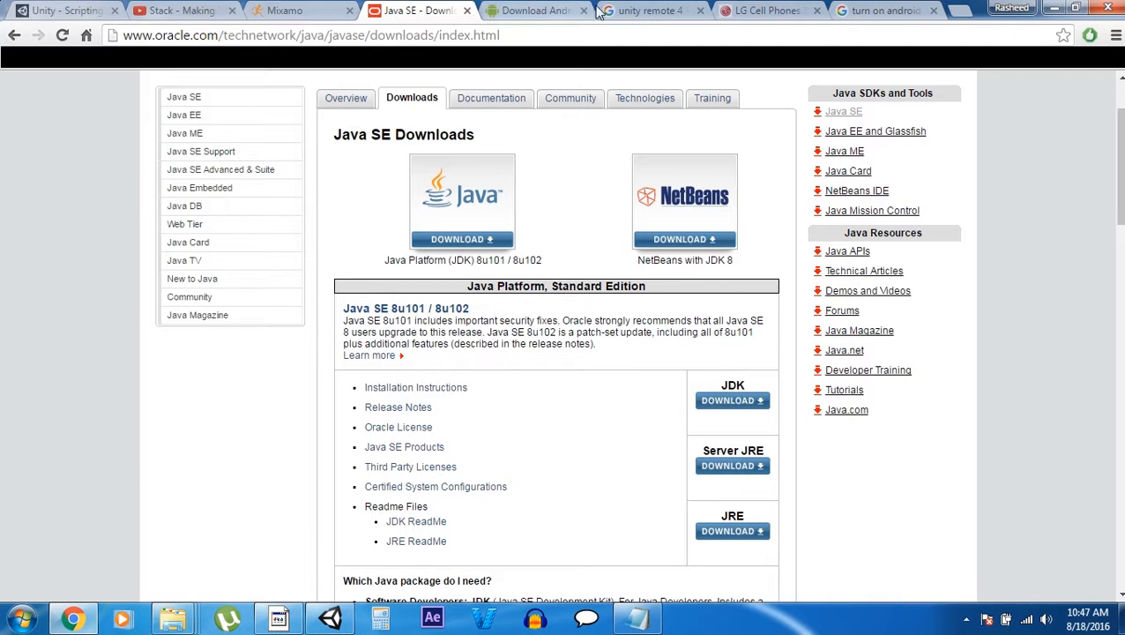
# Examine the Android Studio download page, including its platform packages and the command-line SDK tools.
pyautogui.click(529, 9)
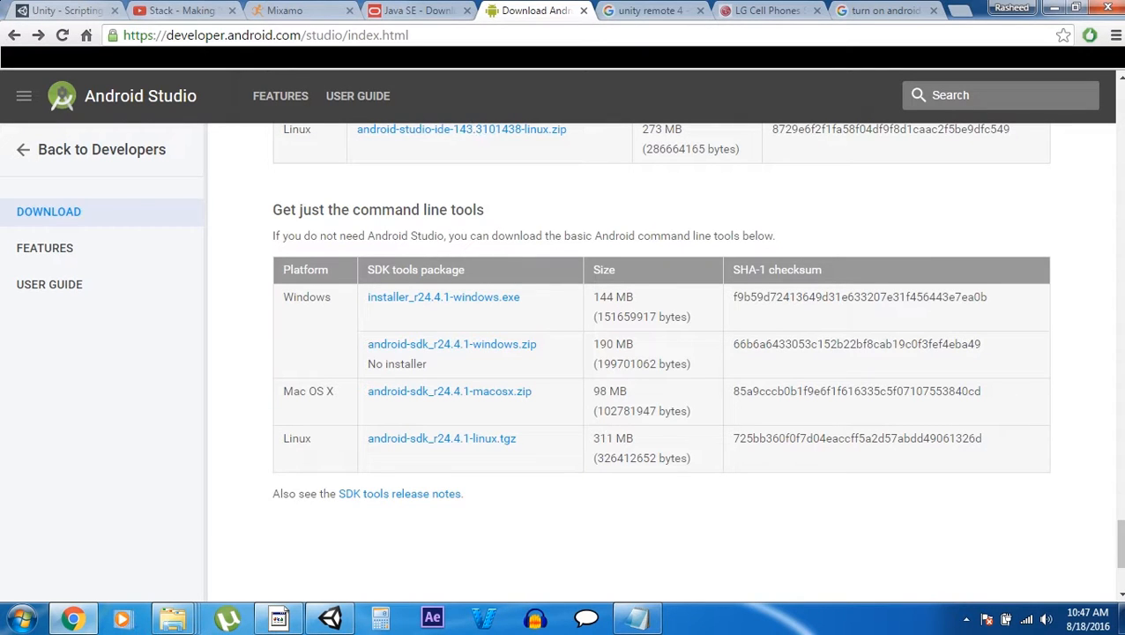
pyautogui.moveTo(1119, 542); pyautogui.dragTo(1120, 396)
pyautogui.scroll(10, 1101, 135)
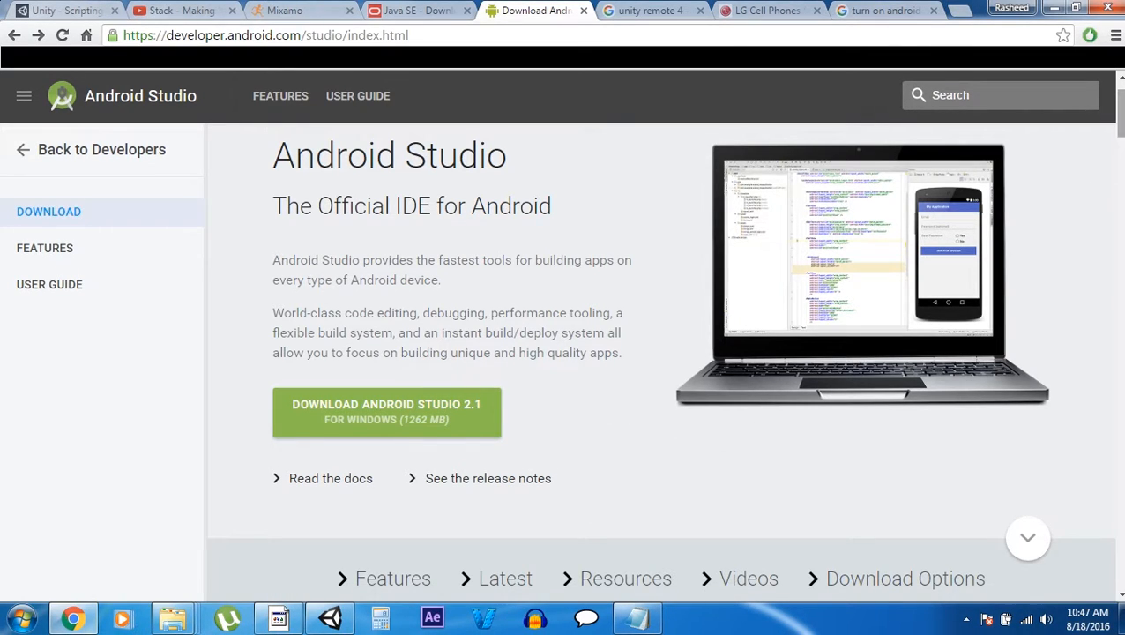
pyautogui.moveTo(1120, 112); pyautogui.dragTo(1120, 515)
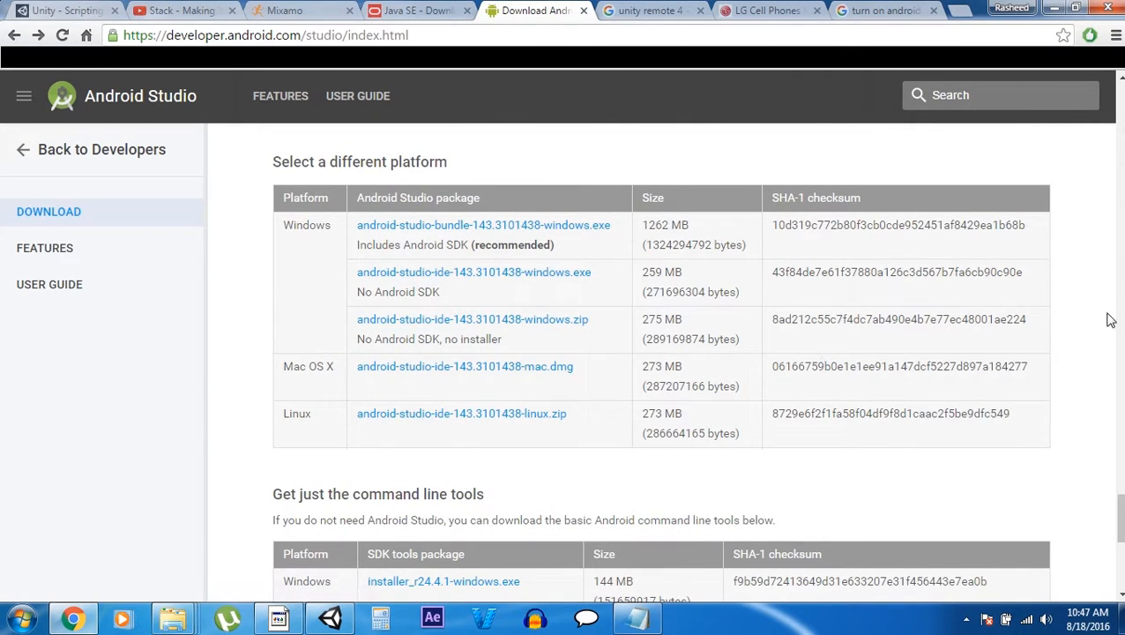
pyautogui.scroll(-3, 1075, 320)
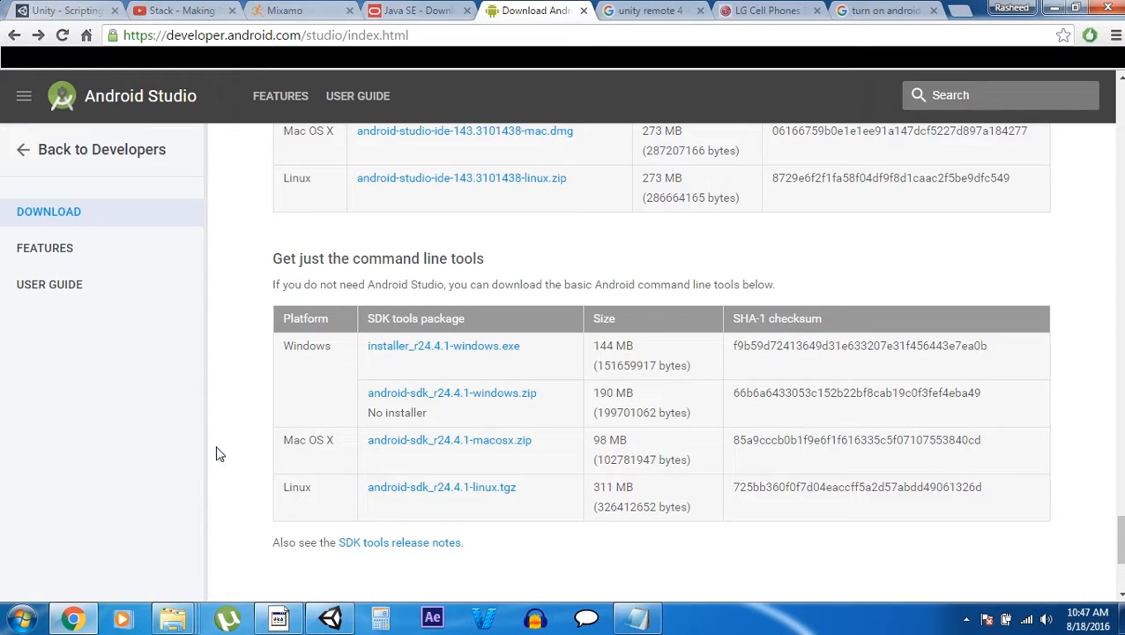
# Return to Unity and view the Android SDK root folder set in External Tools, leaving the path as is.
pyautogui.click(1055, 9)
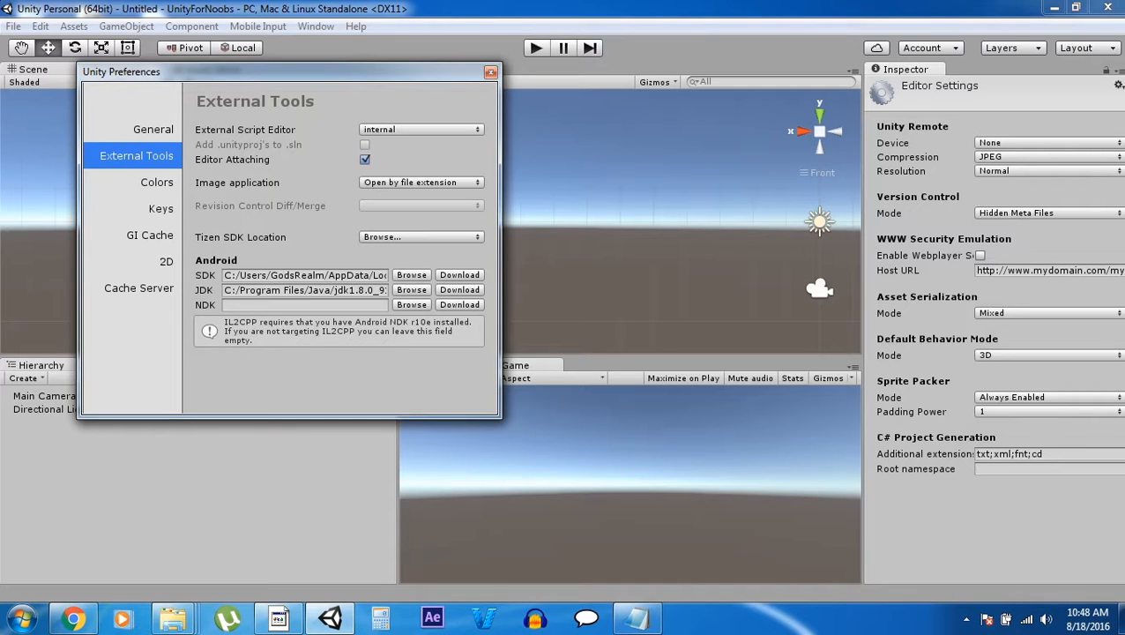
pyautogui.click(414, 276)
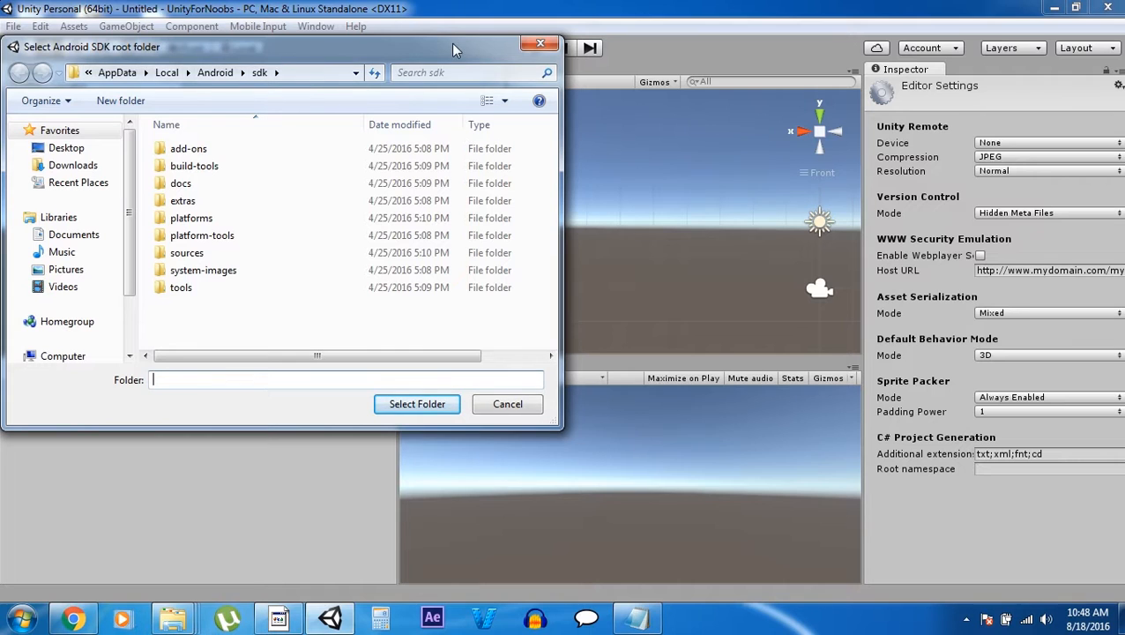
pyautogui.click(540, 46)
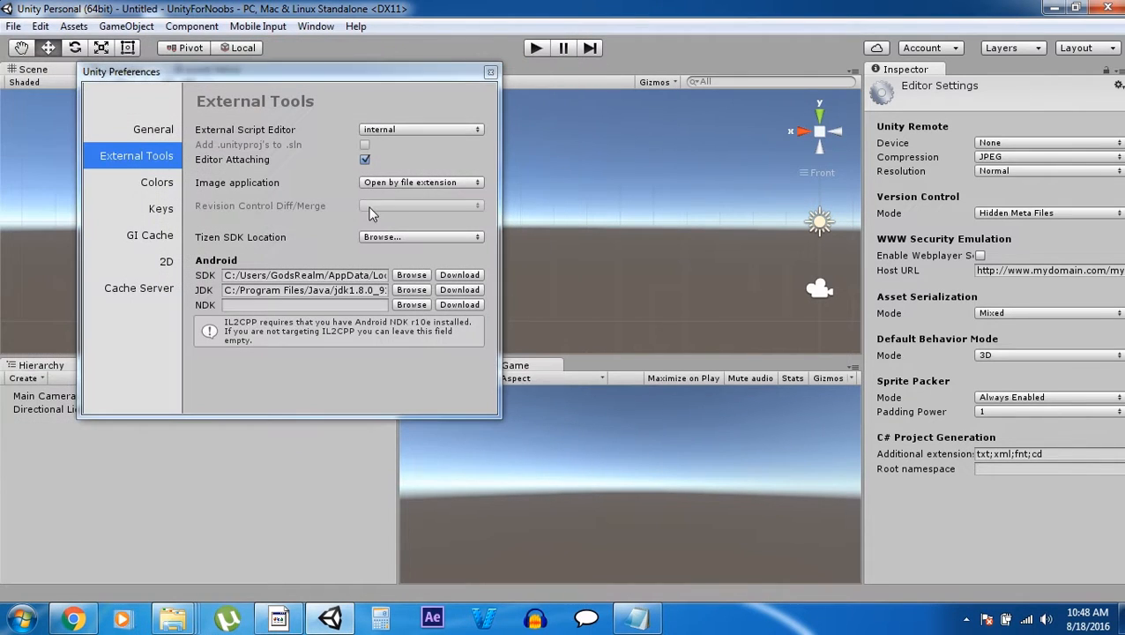
# View the JDK folder set in External Tools without choosing another one, and close the preferences.
pyautogui.click(410, 289)
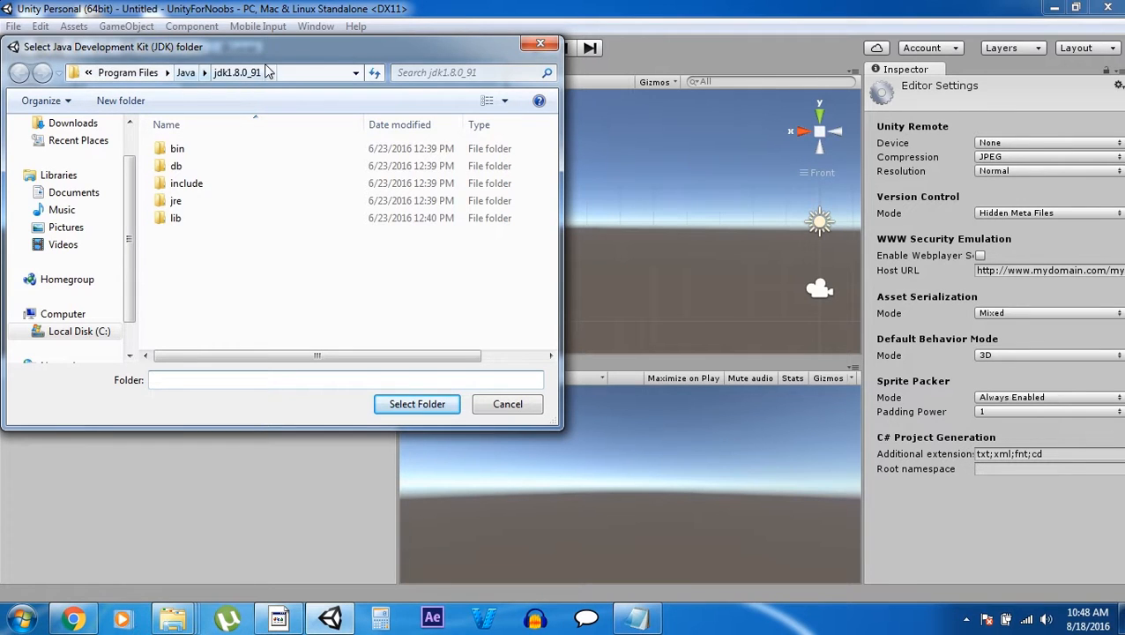
pyautogui.click(539, 46)
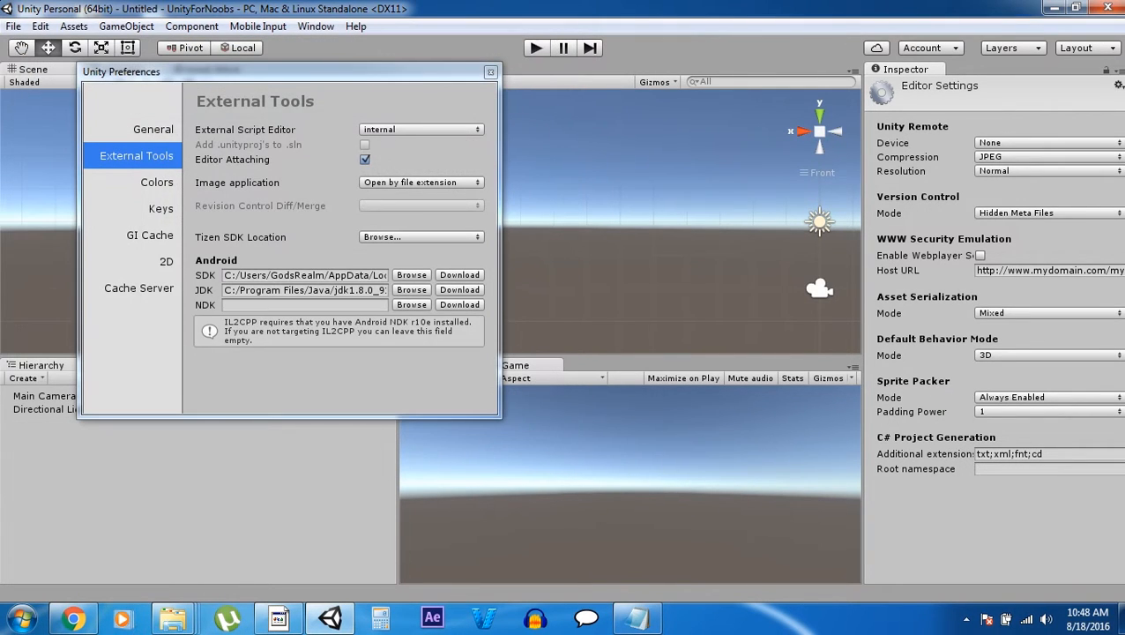
pyautogui.click(417, 292)
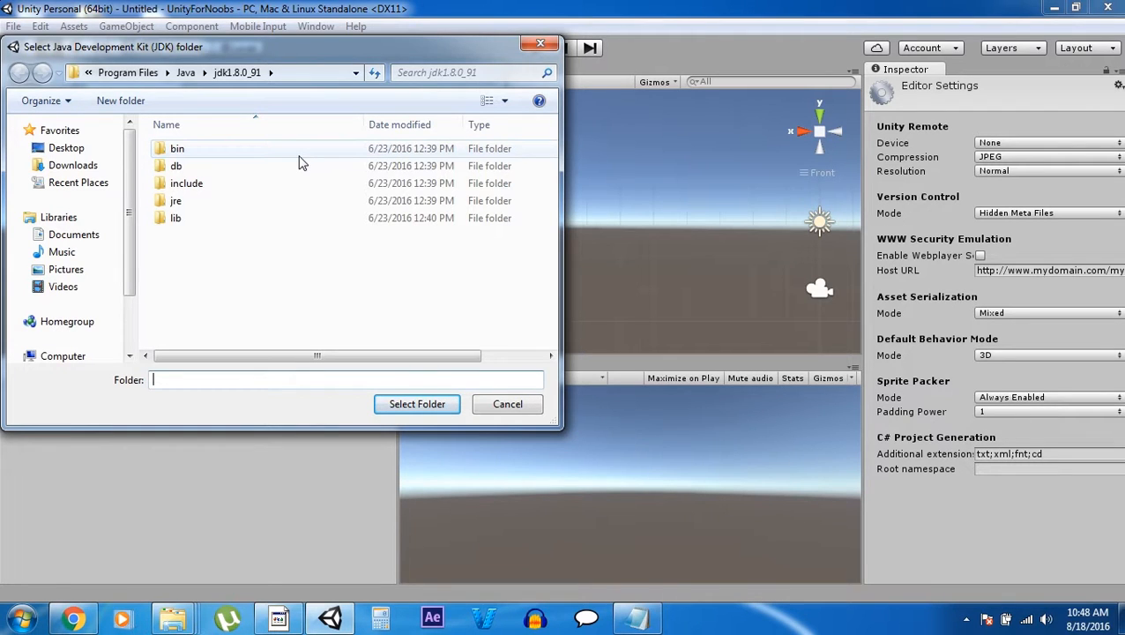
pyautogui.click(541, 44)
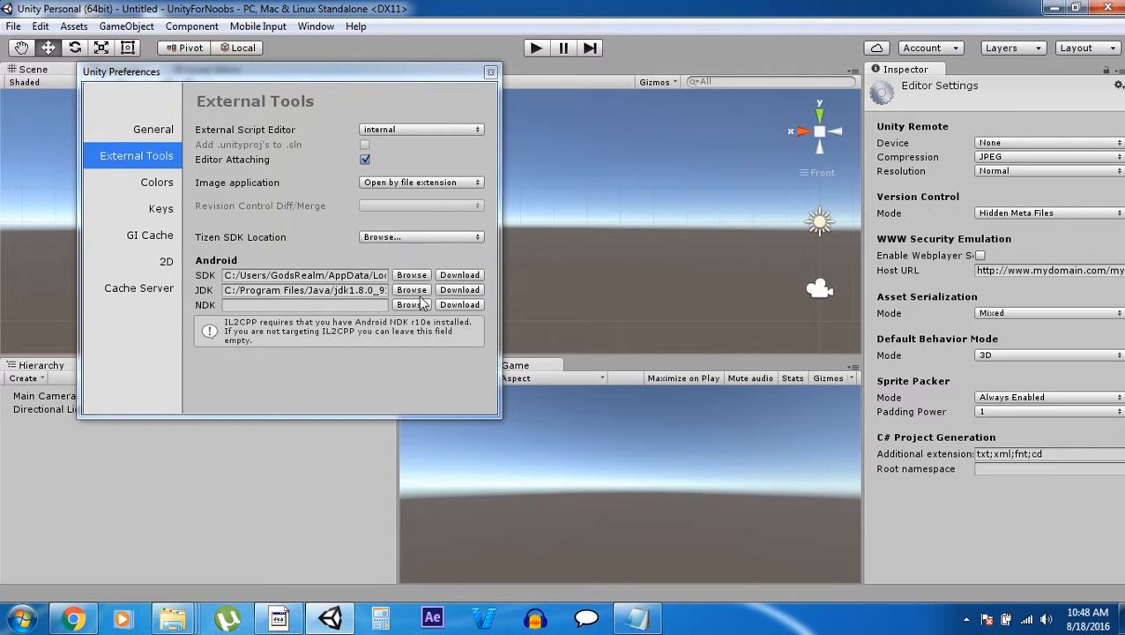
pyautogui.click(490, 72)
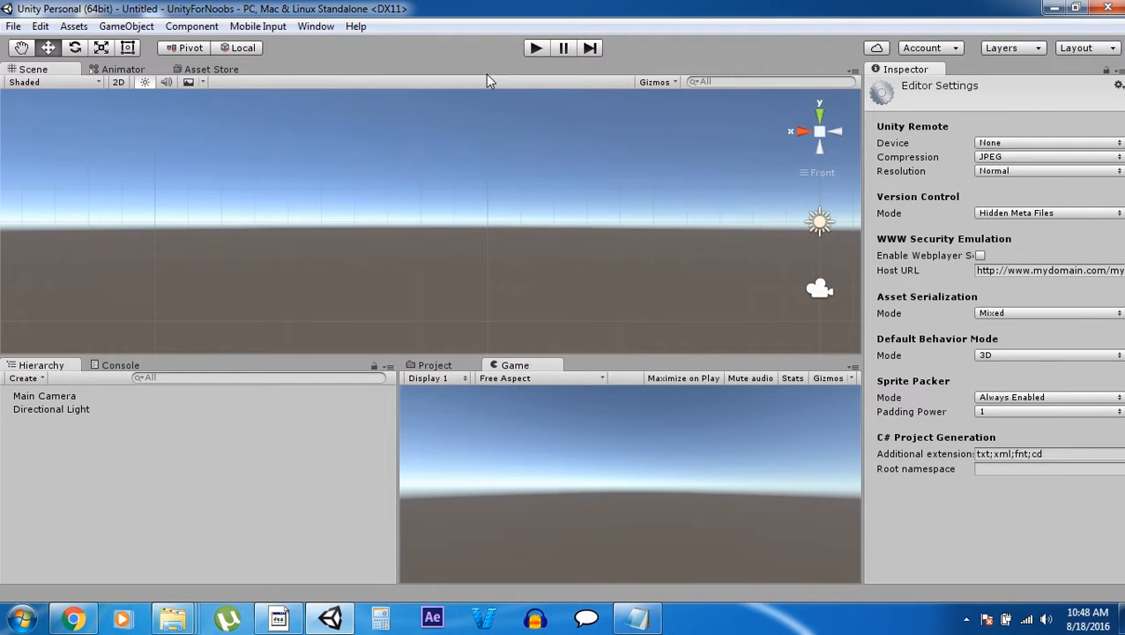
# Open the Editor project settings and view the device choices for Unity Remote without selecting one.
pyautogui.click(40, 27)
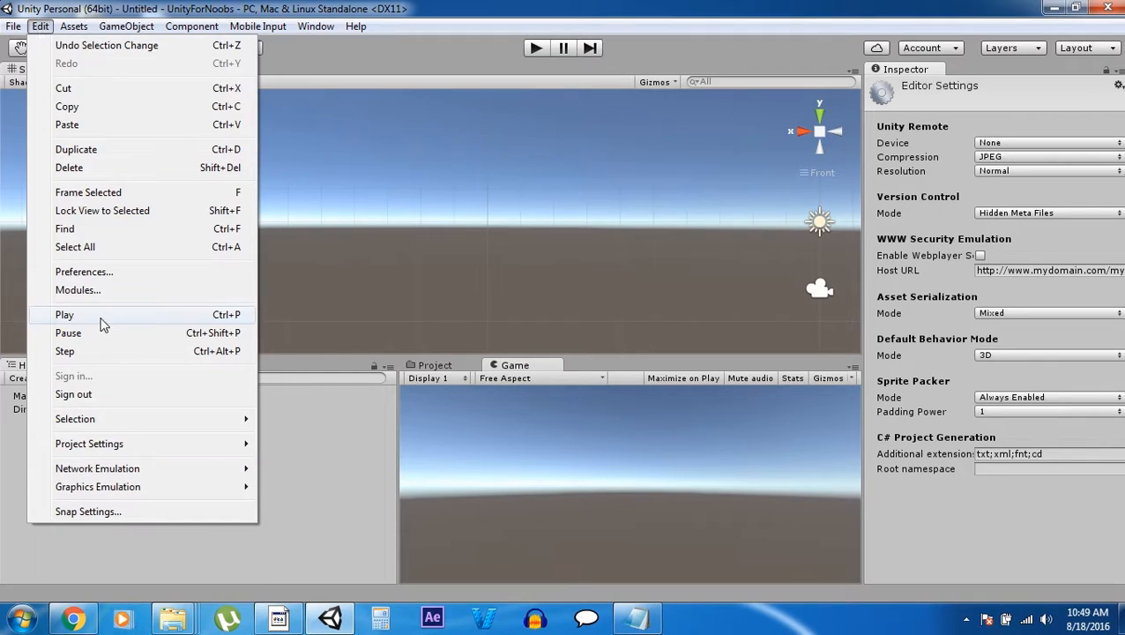
pyautogui.moveTo(134, 448)
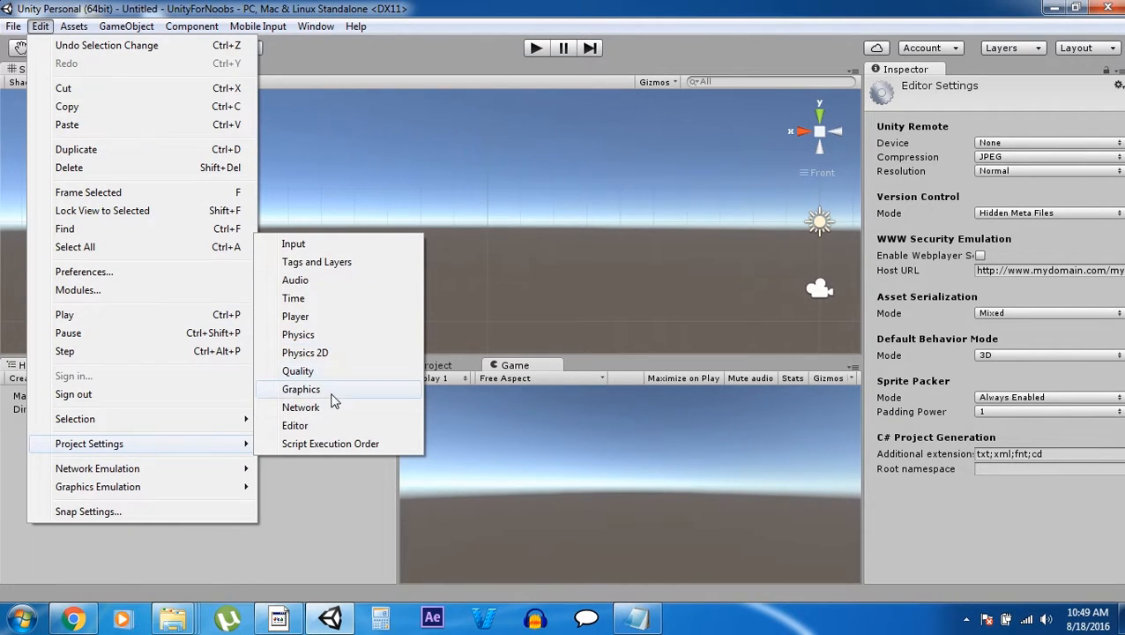
pyautogui.click(325, 429)
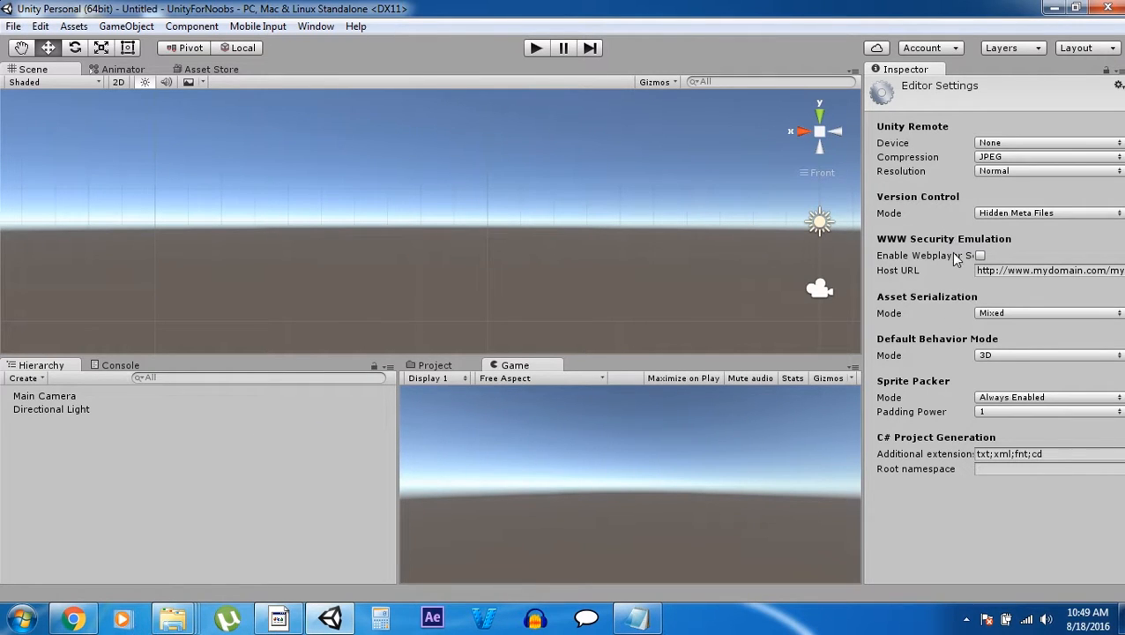
pyautogui.click(992, 143)
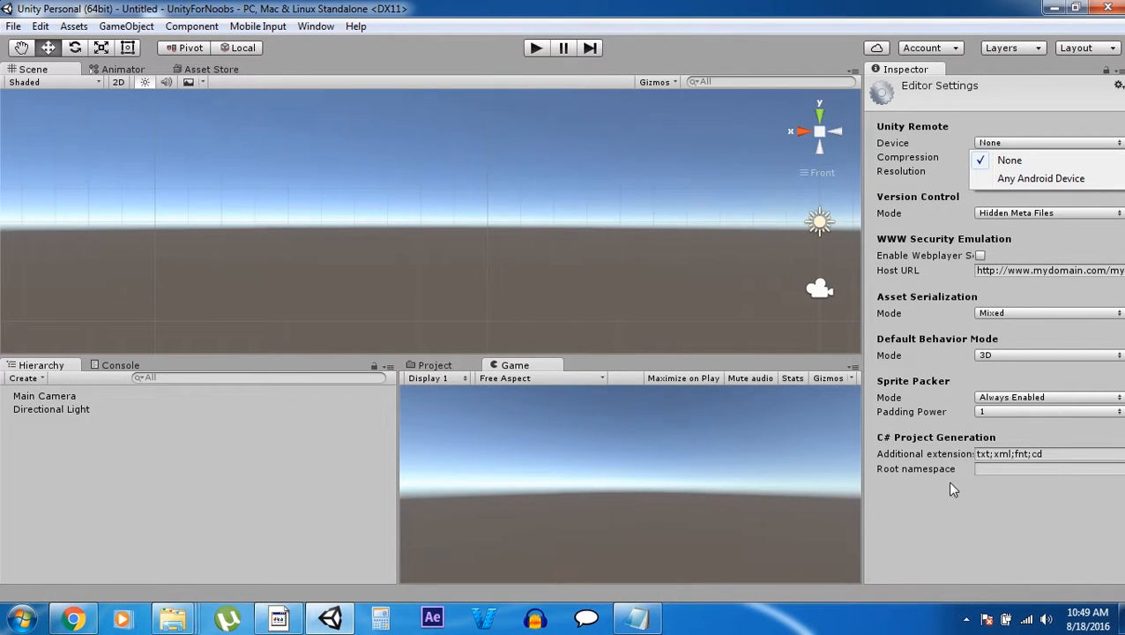
pyautogui.click(950, 520)
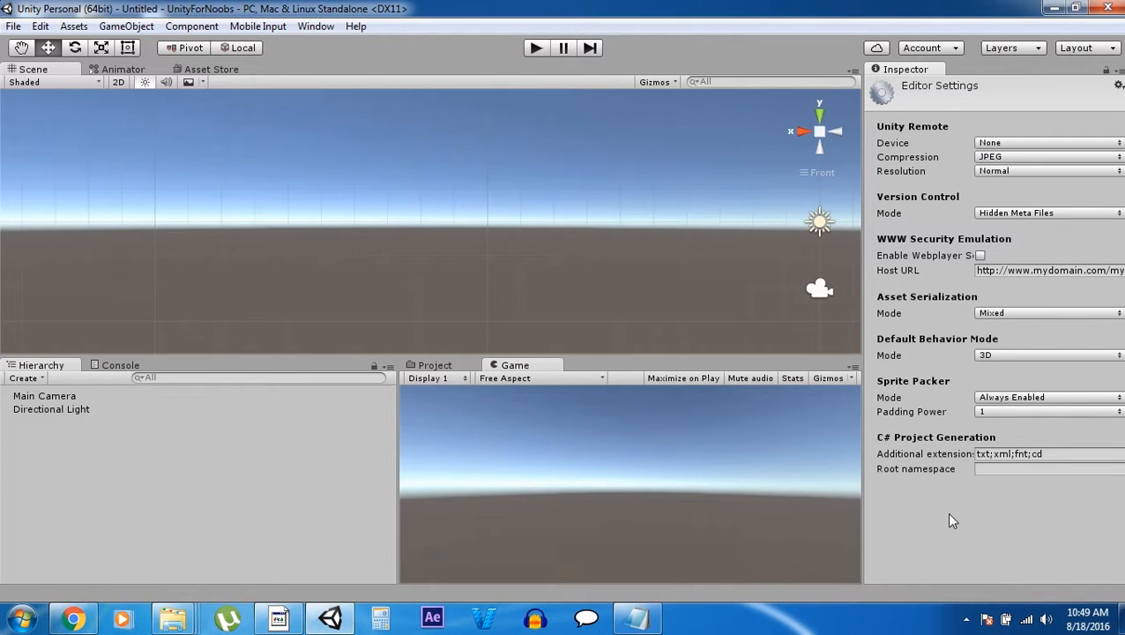
# View the available platforms in Build Settings and close the window.
pyautogui.click(13, 26)
pyautogui.click(57, 191)
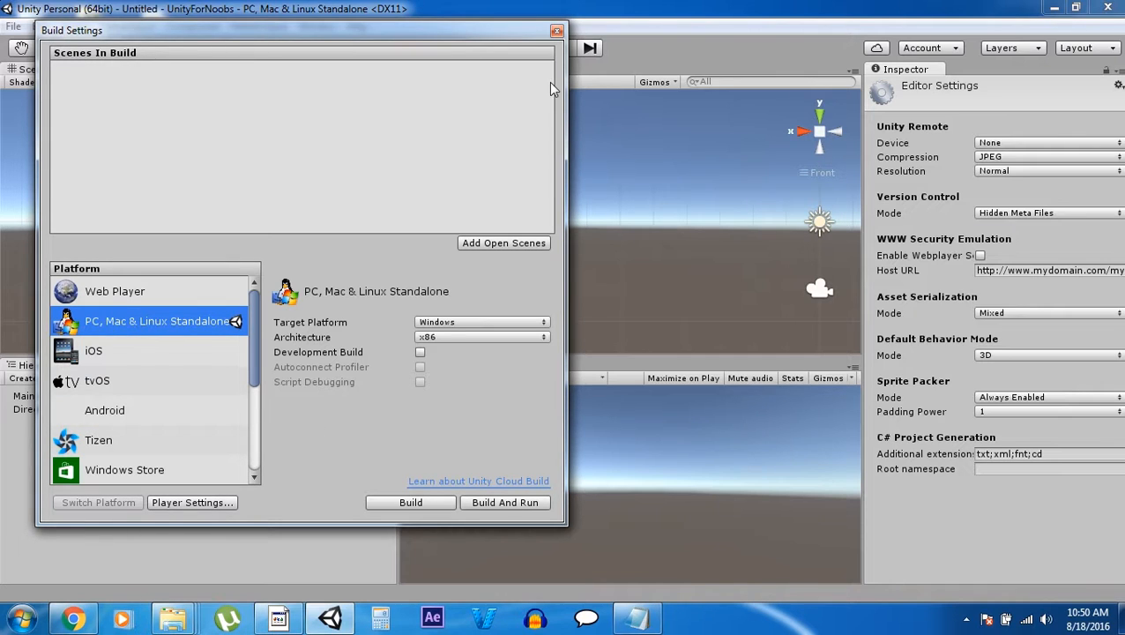
pyautogui.click(556, 32)
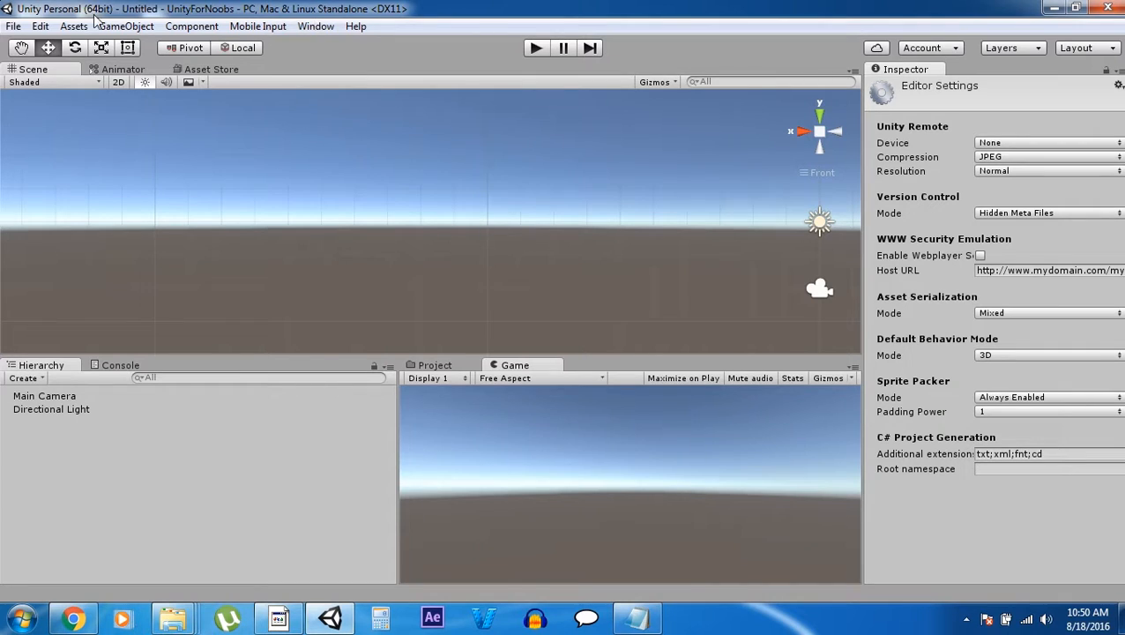
pyautogui.click(14, 26)
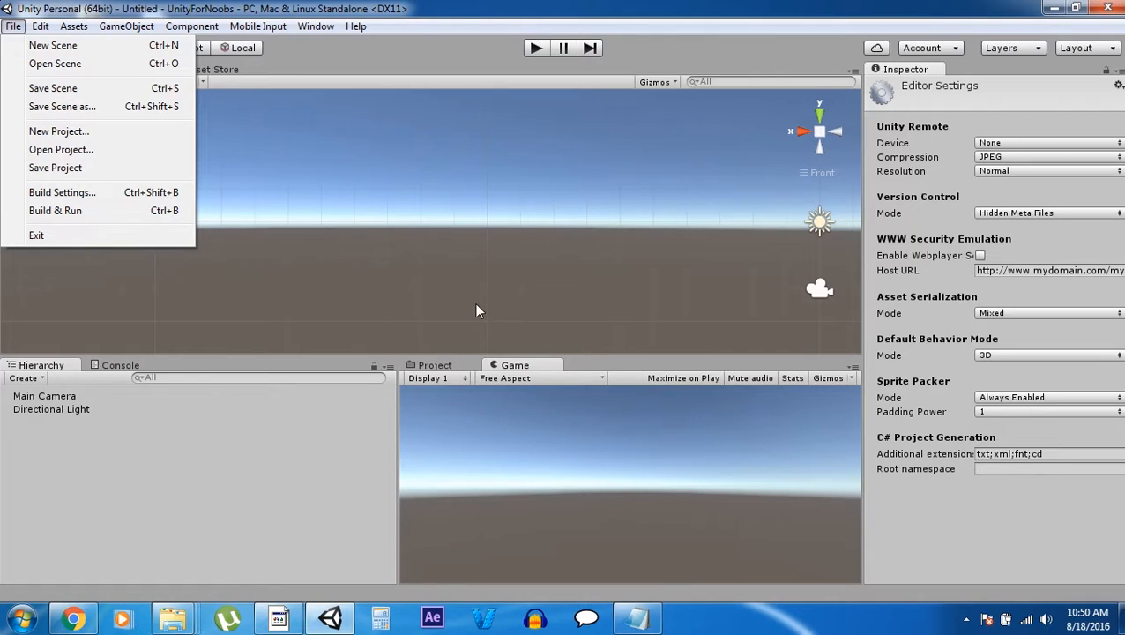
pyautogui.click(250, 491)
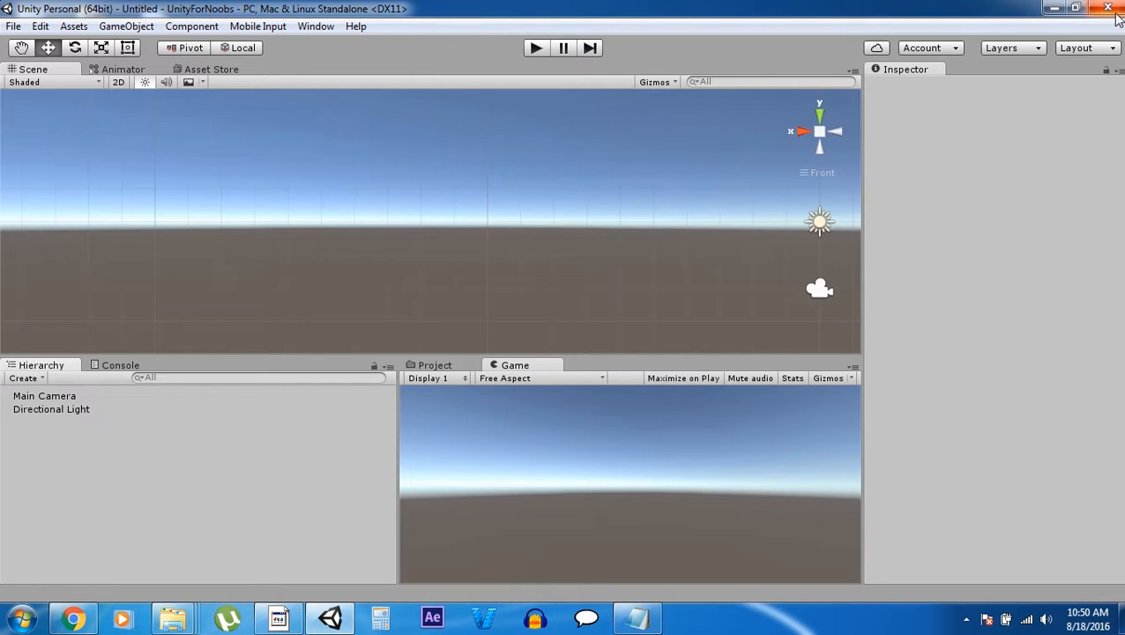
pyautogui.click(13, 26)
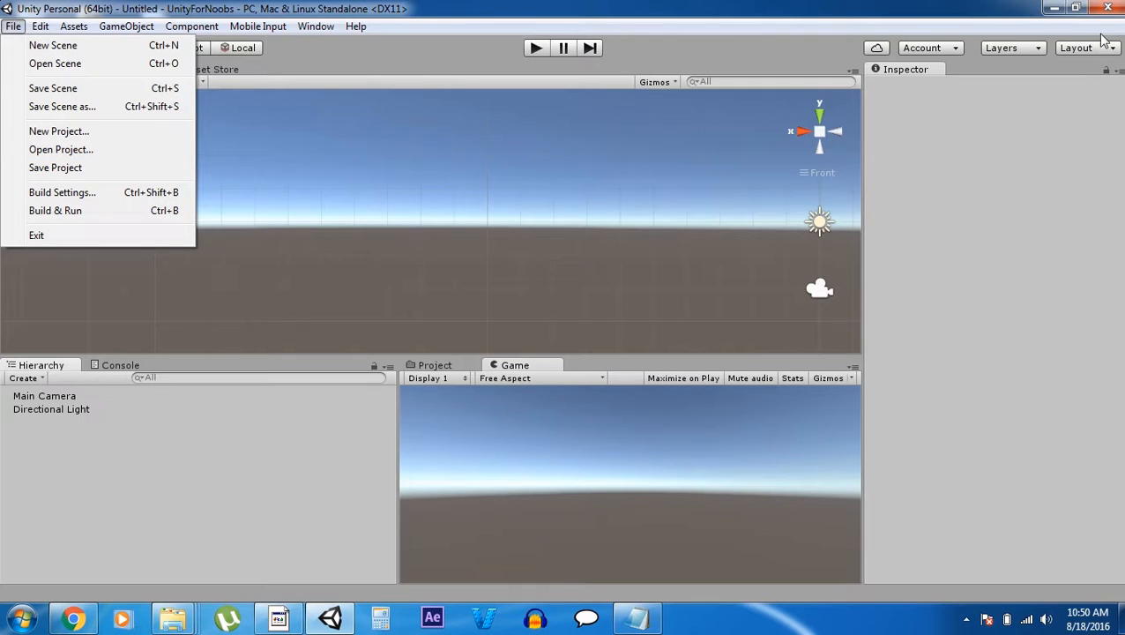
pyautogui.click(1068, 129)
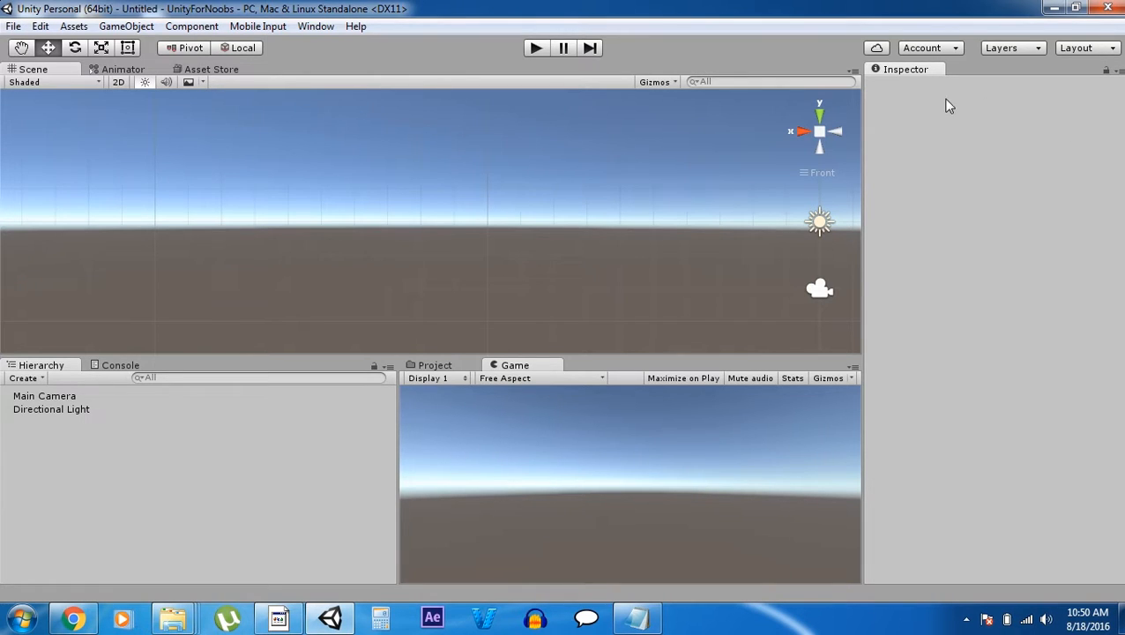
# Switch to Chrome and view the LG cell phone support page and the Unity Remote 4 search results.
pyautogui.click(73, 619)
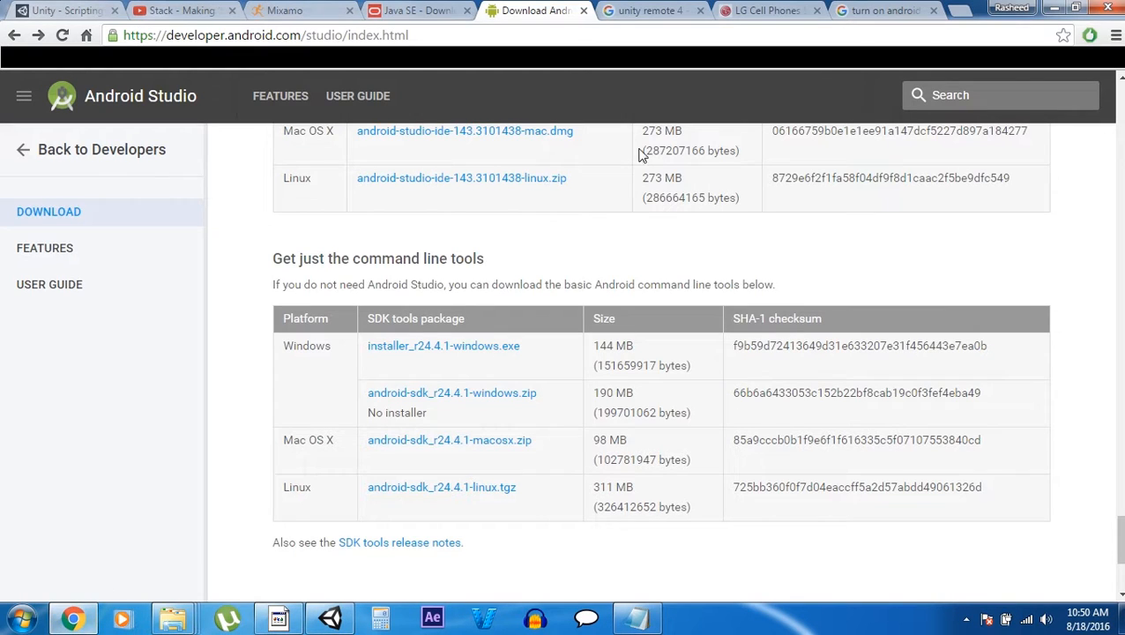
pyautogui.click(783, 10)
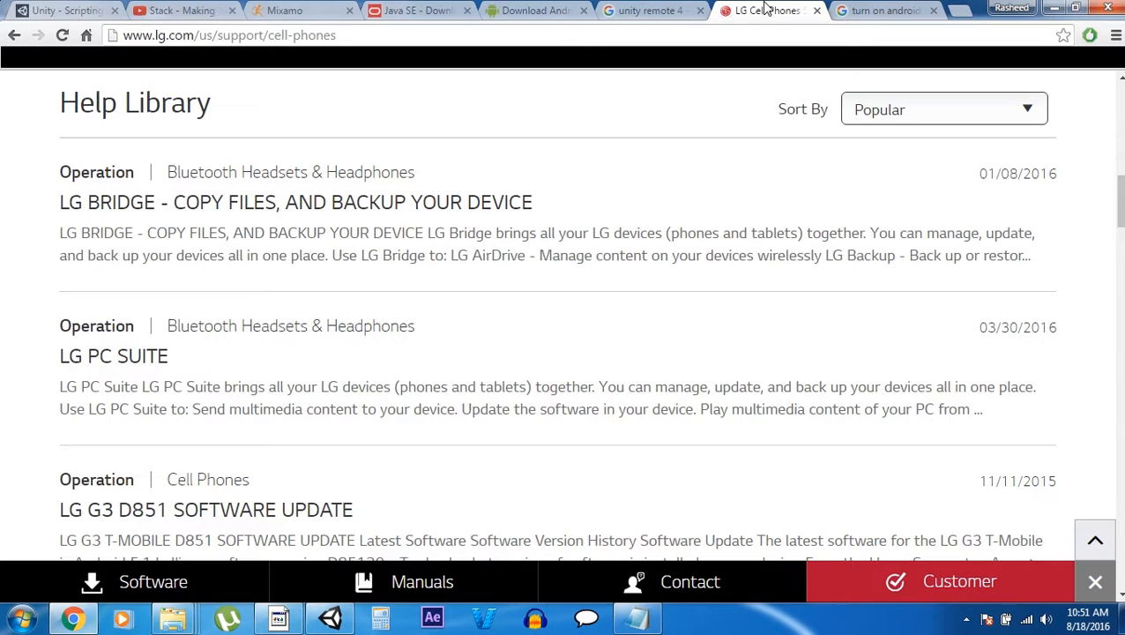
pyautogui.click(650, 9)
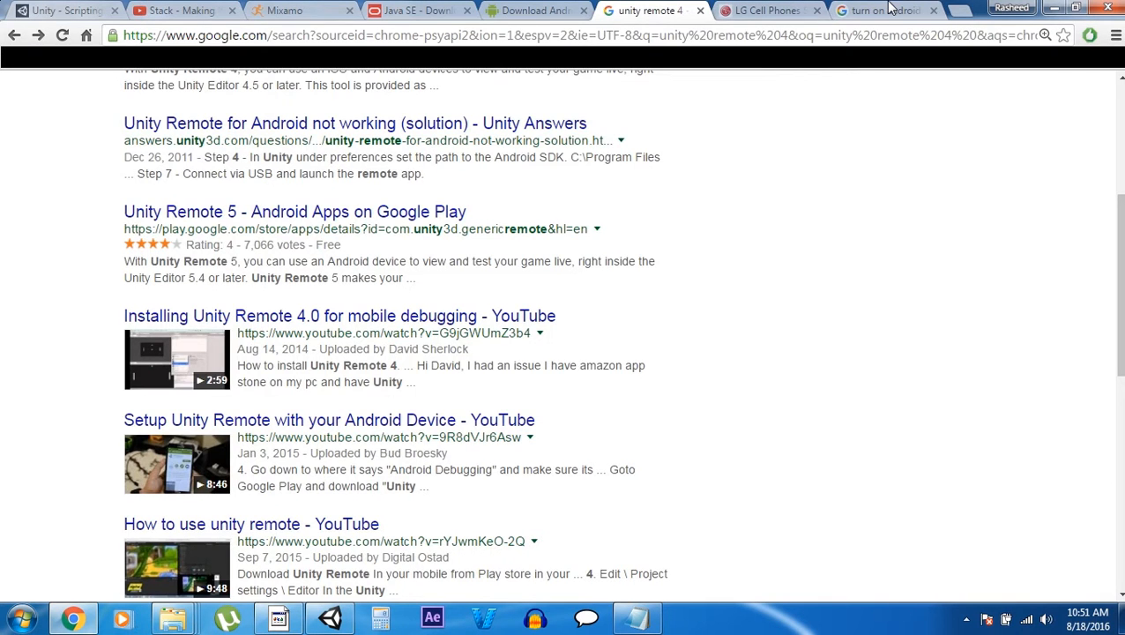
# Check the LG cell phone support page again and view the first search results for Unity Remote 4.
pyautogui.click(885, 10)
pyautogui.click(749, 9)
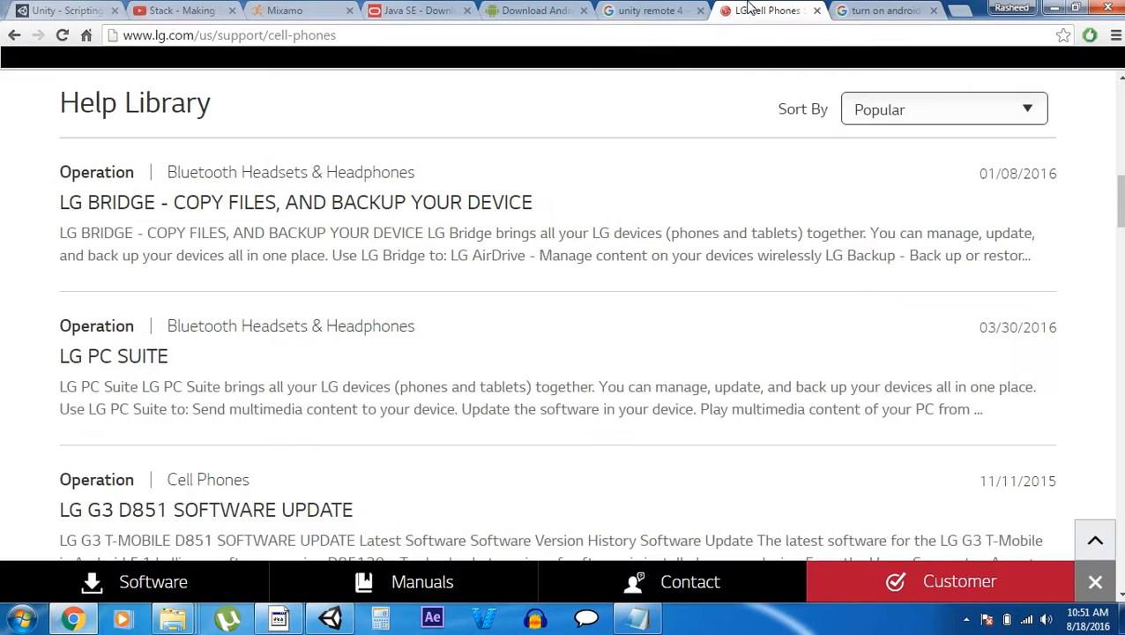
pyautogui.click(658, 9)
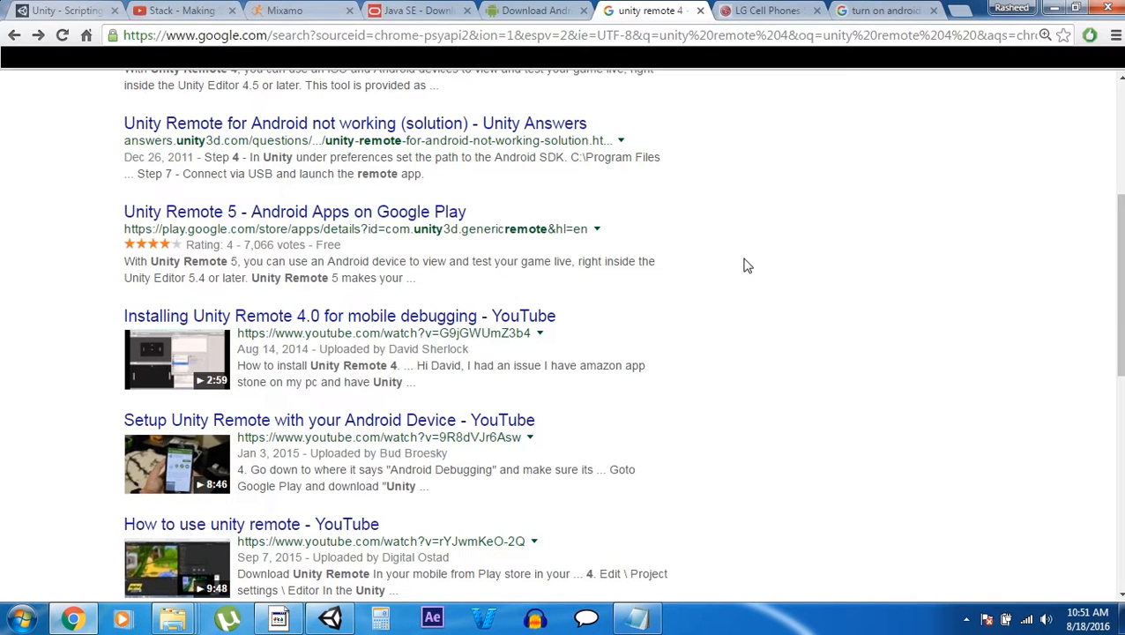
pyautogui.scroll(4, 746, 266)
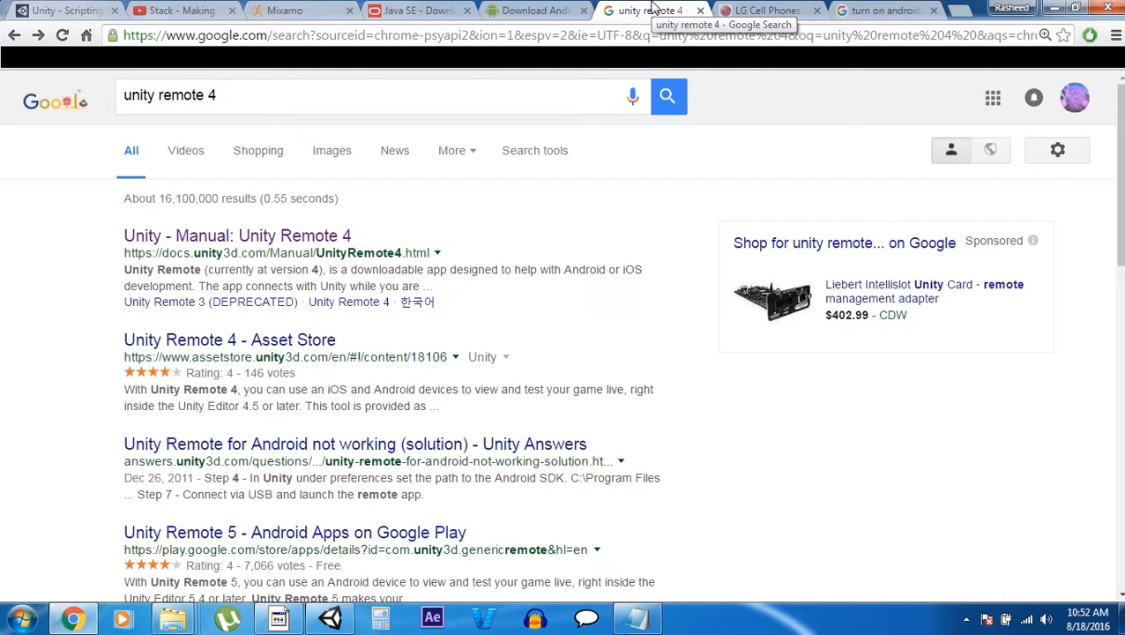
# View the search results for turning on Android debugging, recheck the Unity Remote 4 results, and return to the Unity editor.
pyautogui.click(881, 10)
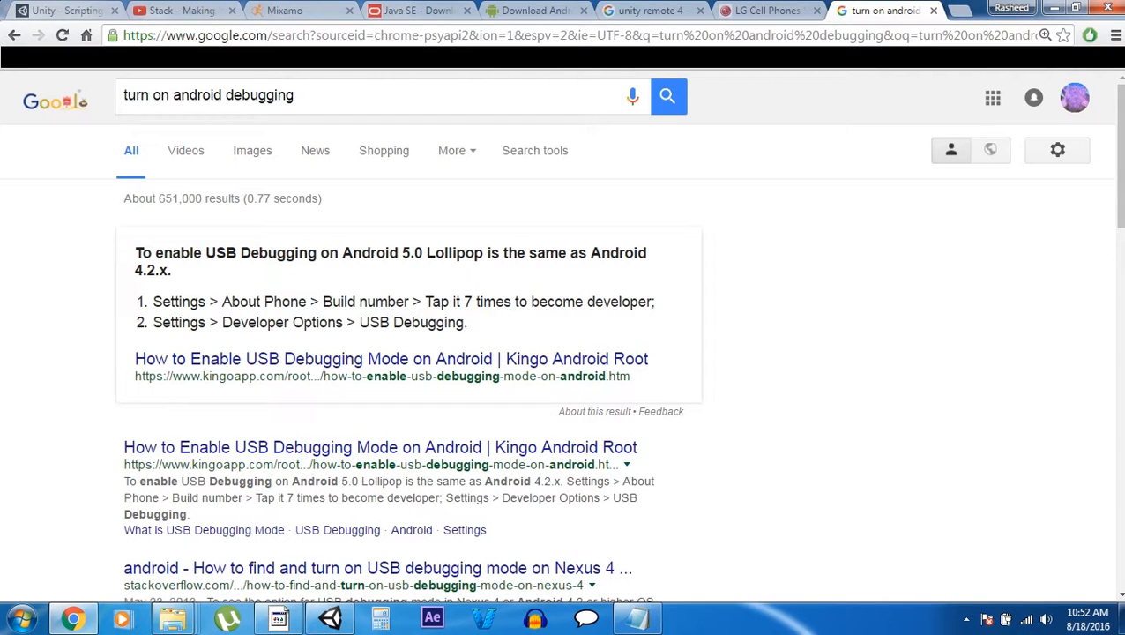
pyautogui.click(648, 9)
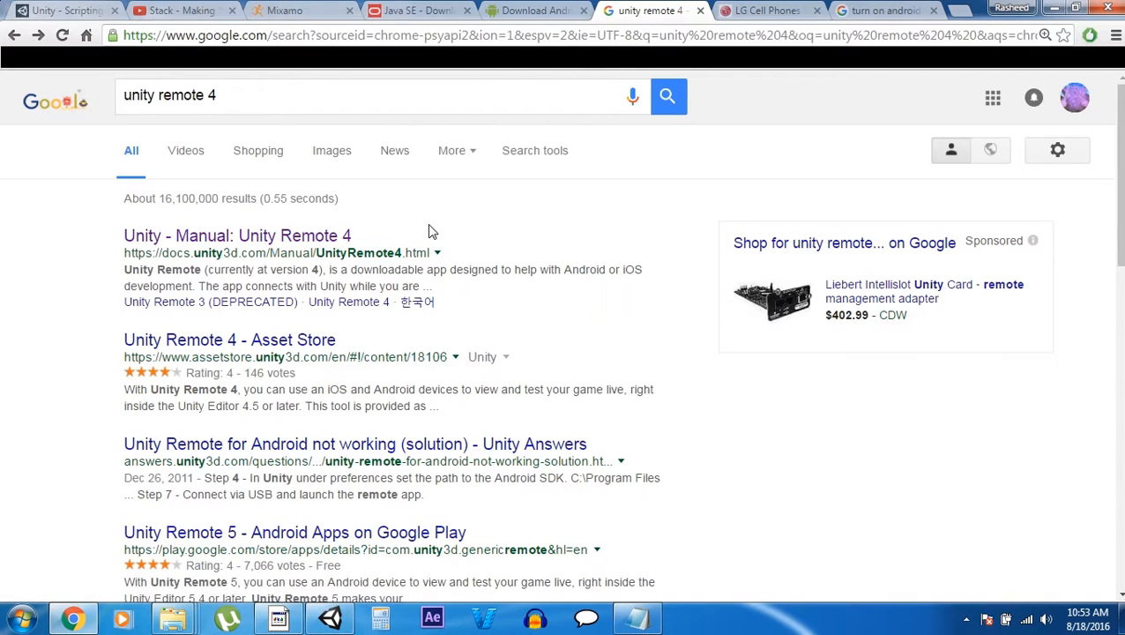
pyautogui.click(1051, 9)
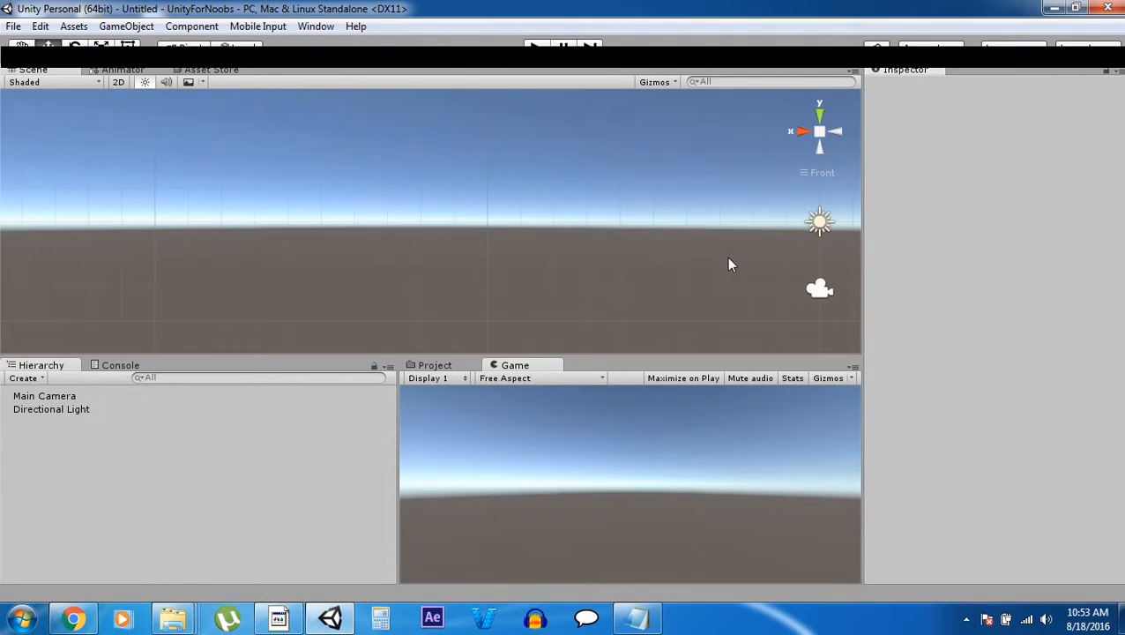